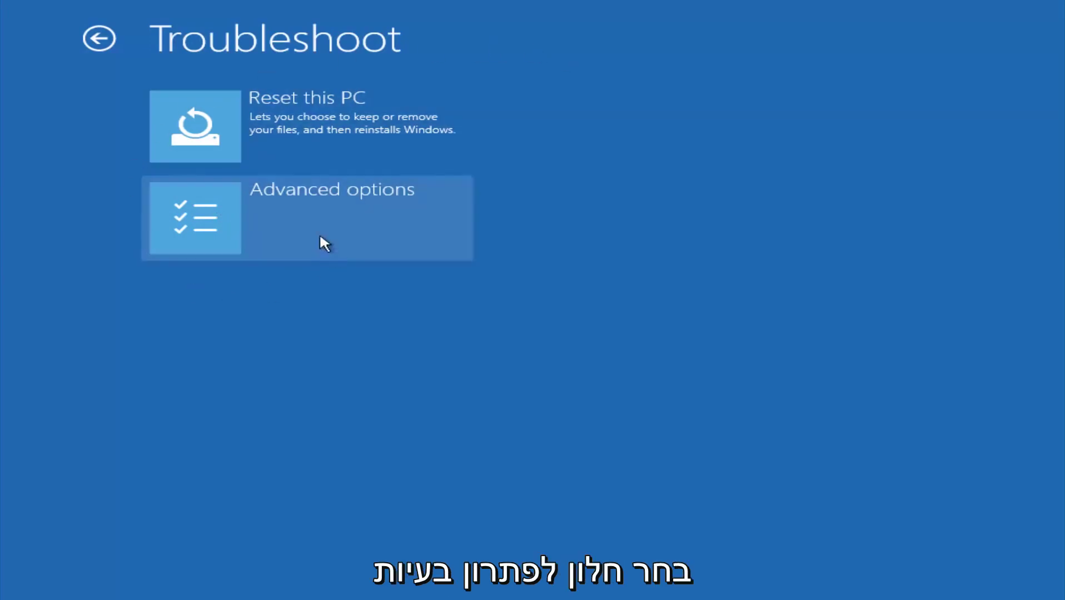
- Go from the Troubleshoot screen to the Advanced options recovery page
{"action": "left_click", "coordinate": [239, 225]}
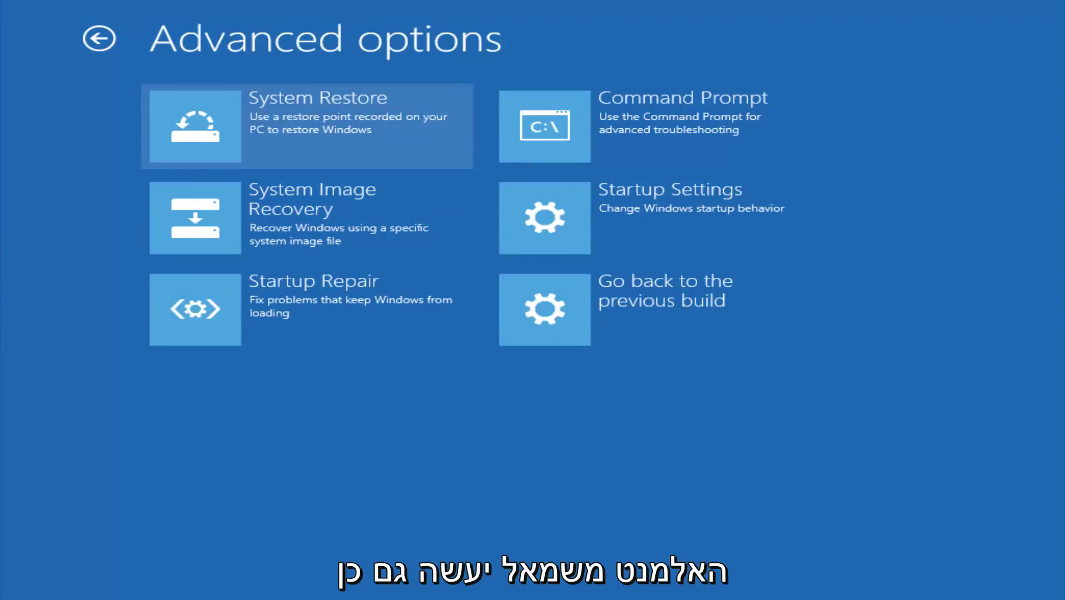
- Start System Restore from the Advanced options page to show its welcome wizard
{"action": "left_click", "coordinate": [258, 115]}
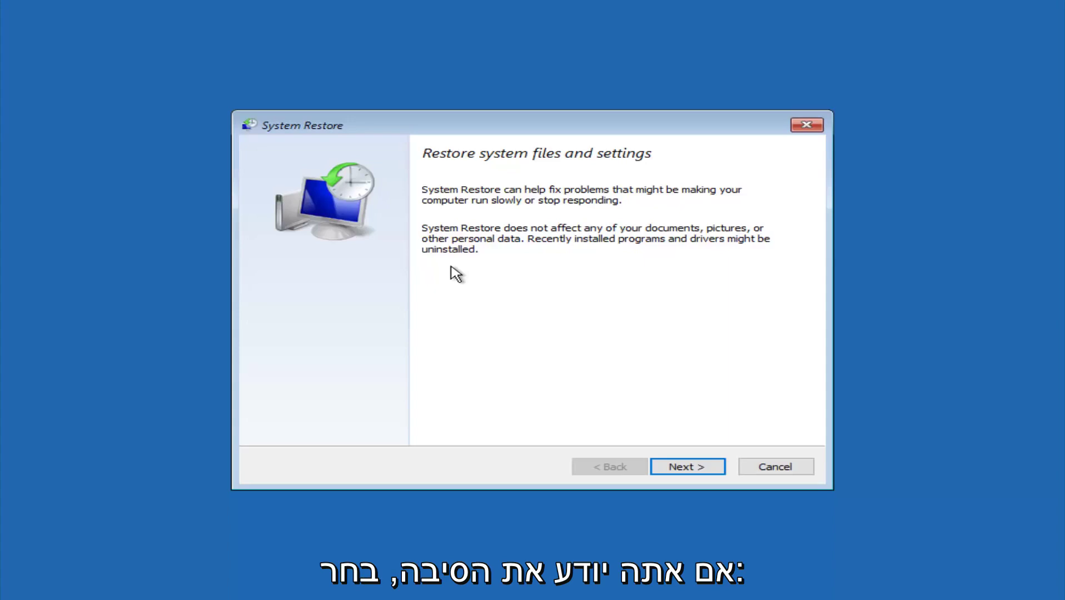
- Choose the 'Manual: before update' restore point from 10/5/2016 1:14:37 PM for Local Disk (C:)
{"action": "left_click", "coordinate": [686, 471]}
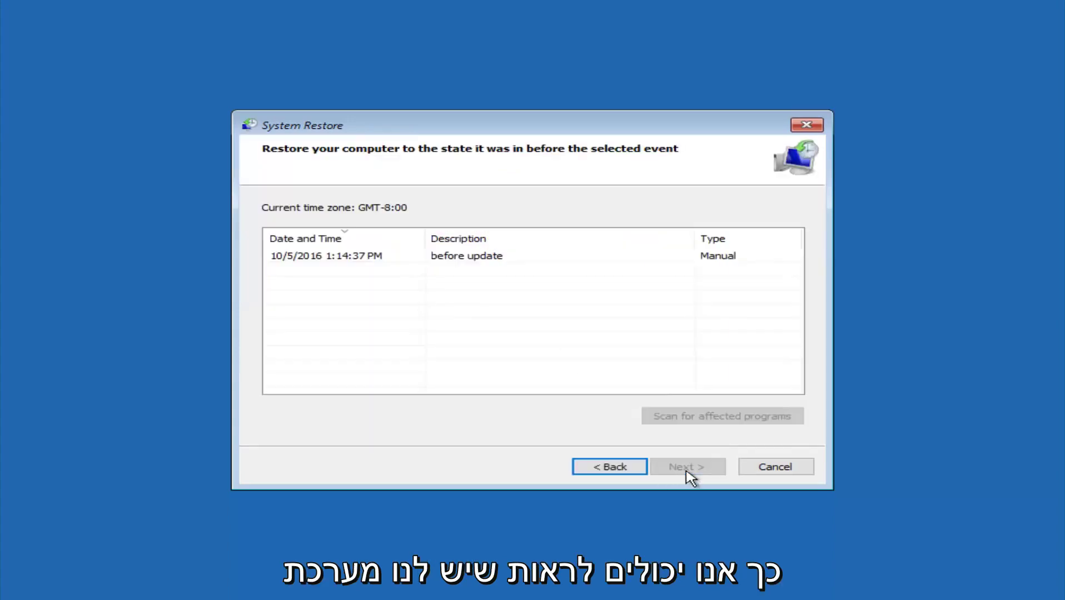
{"action": "left_click", "coordinate": [307, 261]}
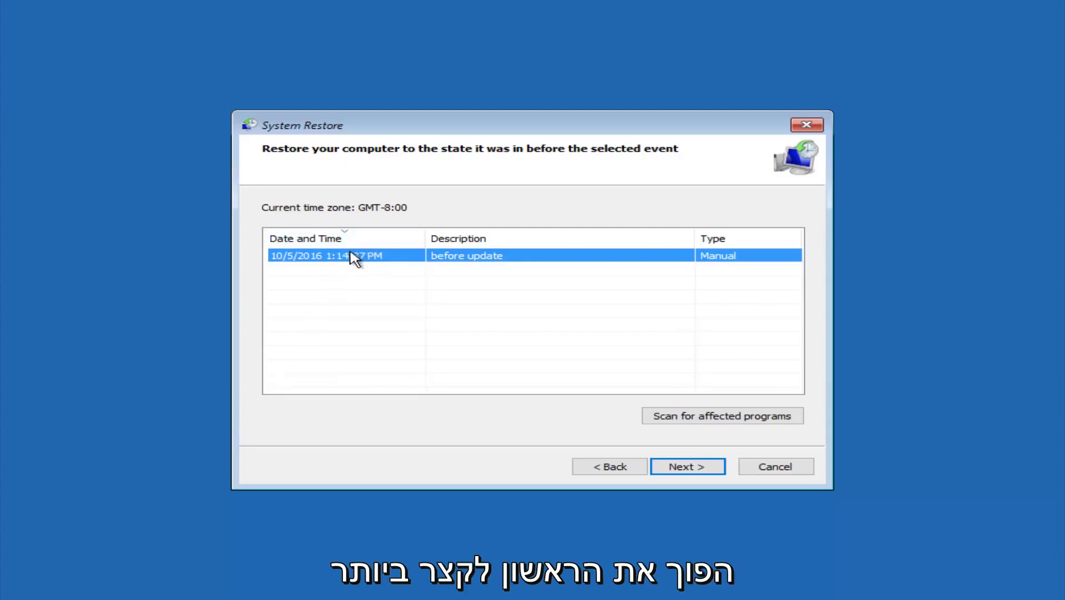
{"action": "left_click", "coordinate": [685, 471]}
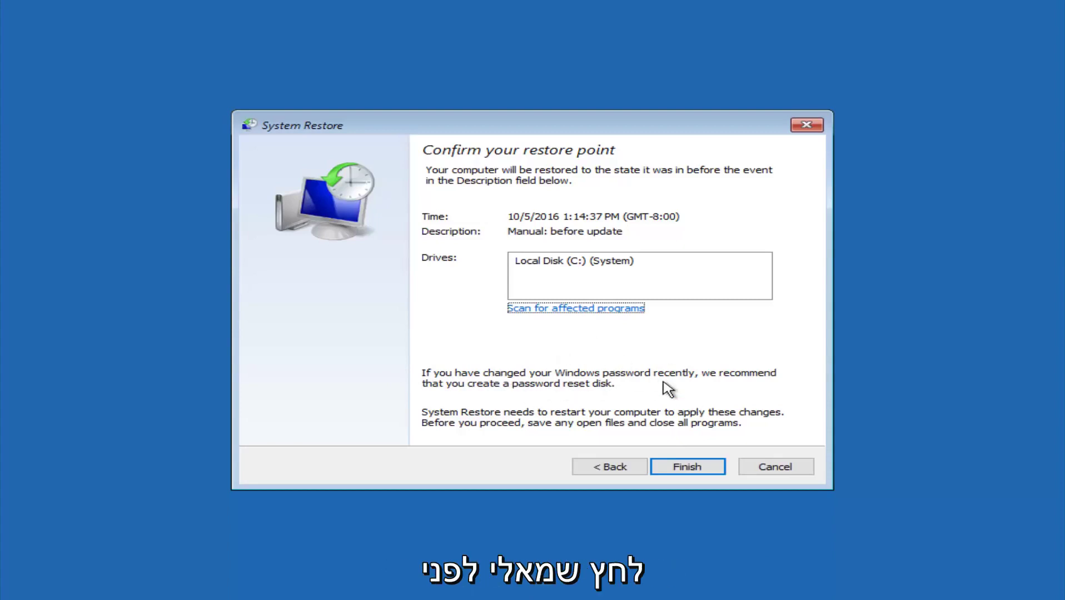
- Finish the wizard and confirm the uninterruptible restore to 10/5/2016 1:14:37 PM
{"action": "left_click", "coordinate": [689, 471]}
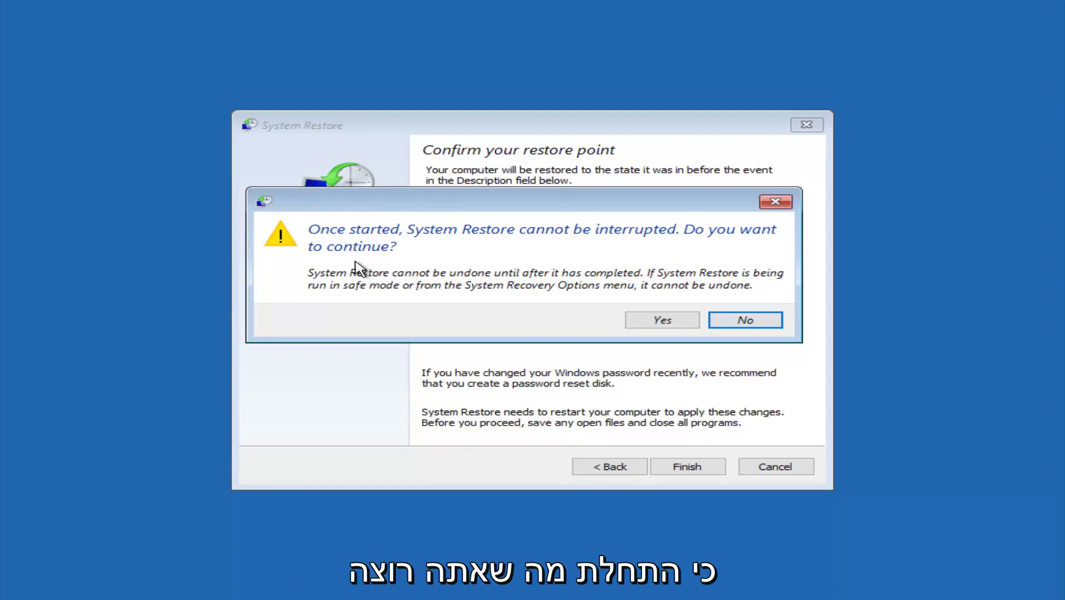
{"action": "left_click", "coordinate": [656, 326]}
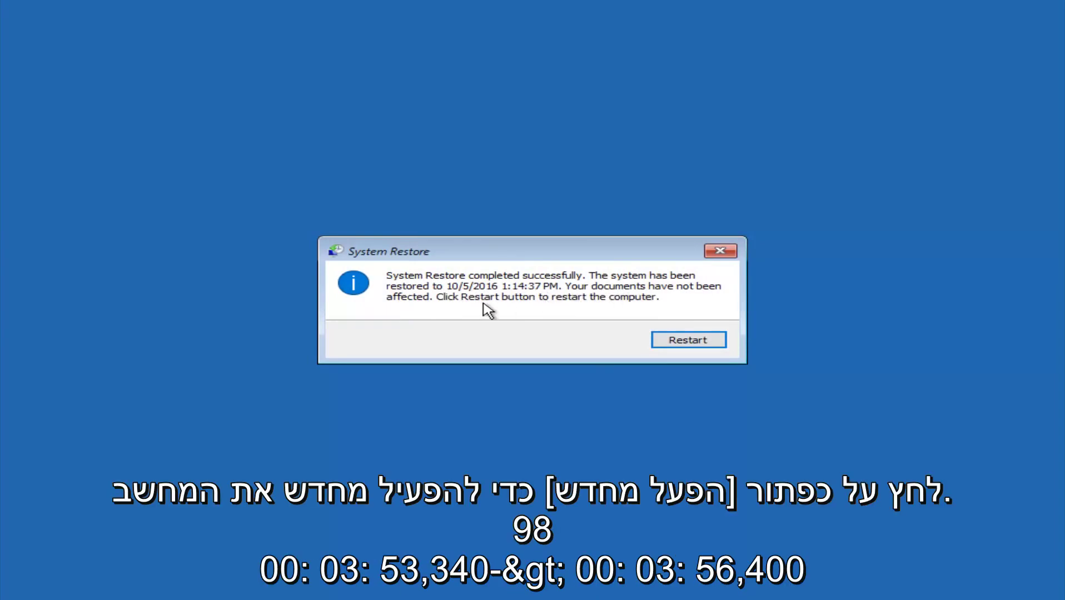
- Restart the PC from the System Restore completed dialog, returning to Choose an option
{"action": "left_click", "coordinate": [675, 340]}
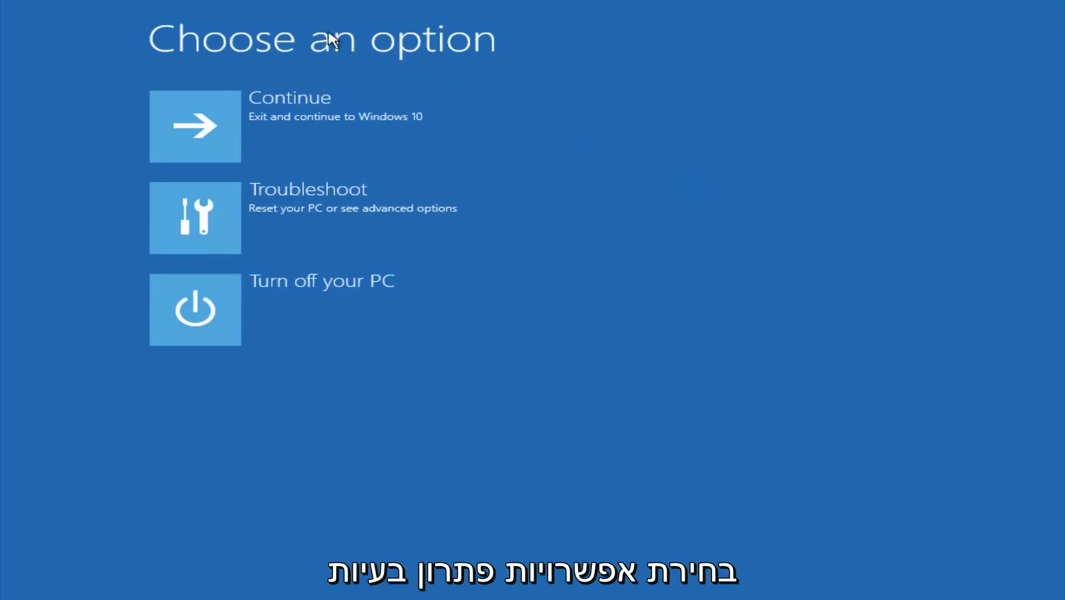
{"action": "left_click", "coordinate": [299, 204]}
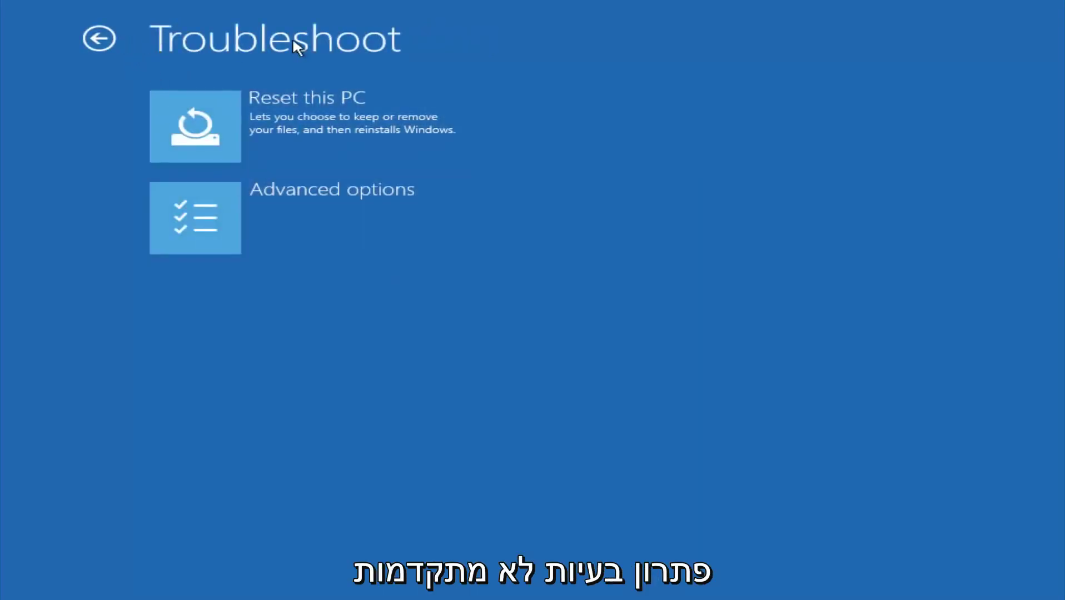
{"action": "left_click", "coordinate": [261, 222]}
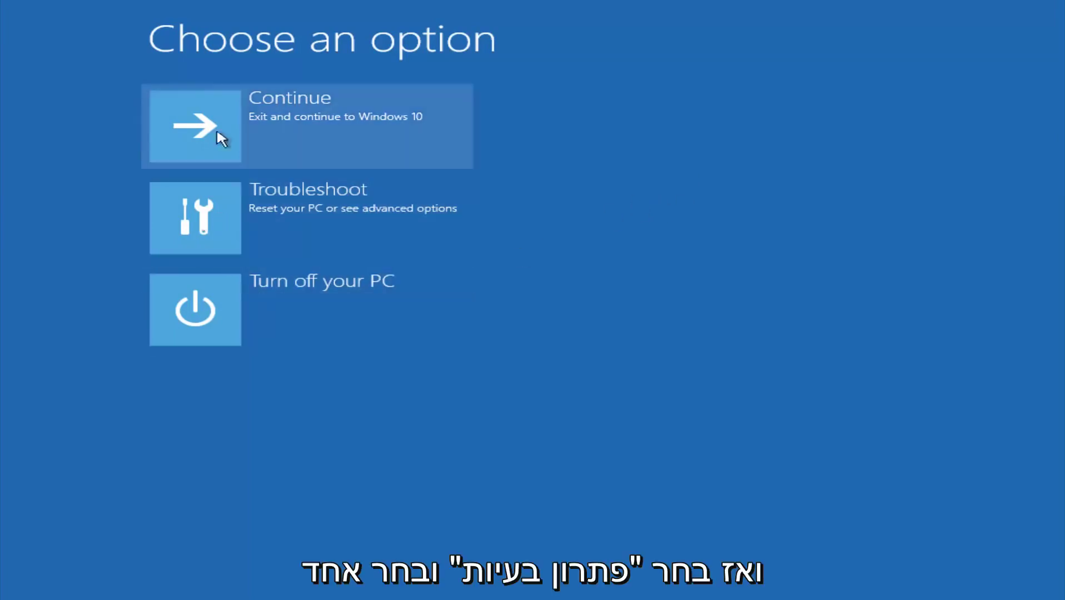
- Open an administrator Command Prompt at X:\windows\system32 via Troubleshoot and Advanced options
{"action": "left_click", "coordinate": [204, 222]}
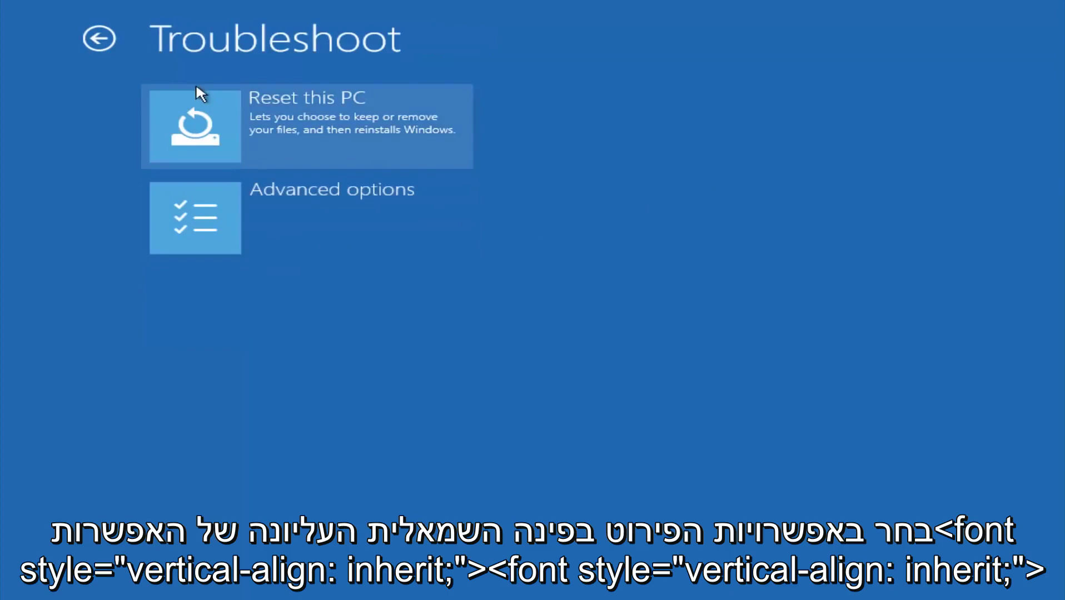
{"action": "left_click", "coordinate": [240, 204]}
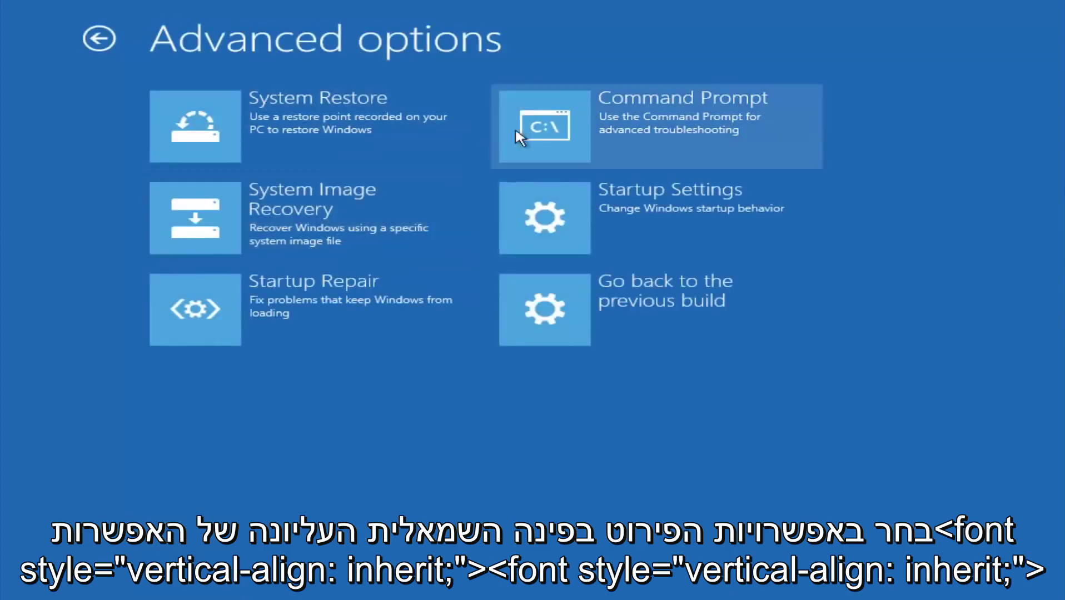
{"action": "left_click", "coordinate": [632, 135]}
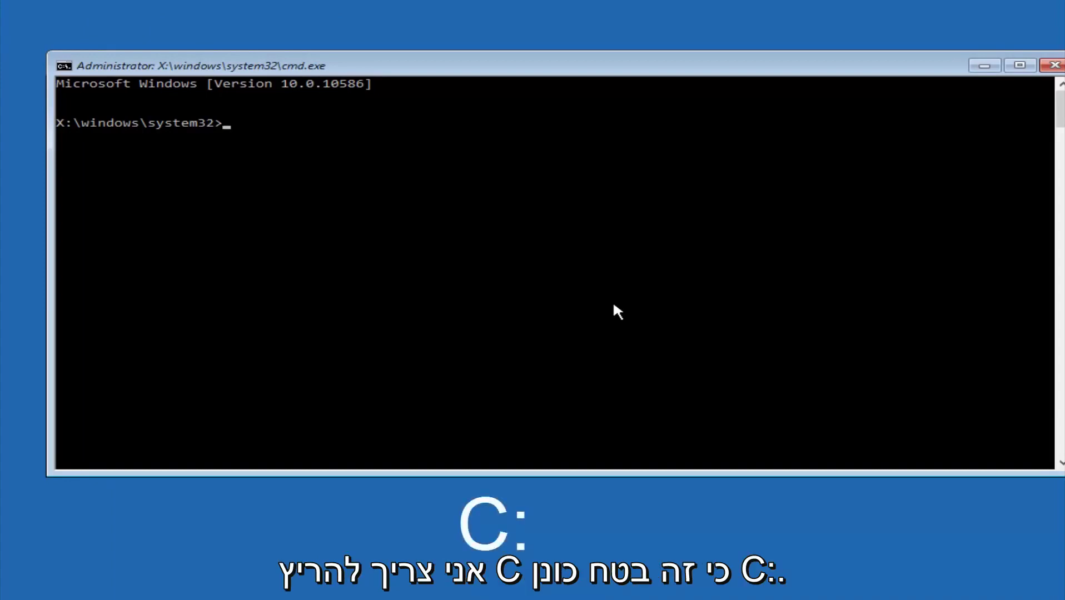
- Switch to drive C: and run dir, listing PerfLogs, Program Files, Users, Windows, Windows.old
{"action": "type", "text": "c:"}
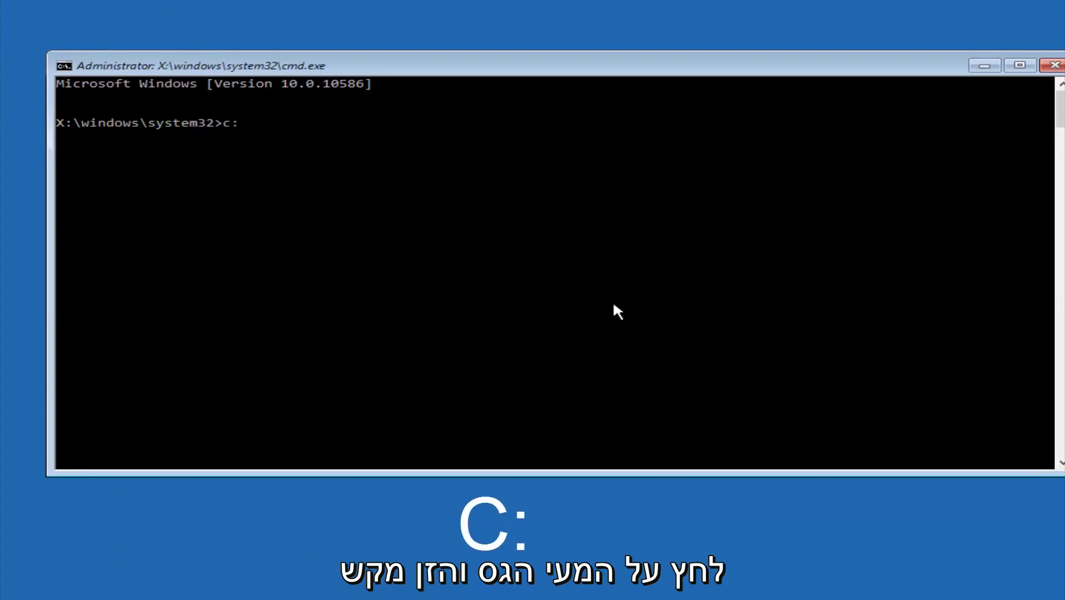
{"action": "key", "text": "Return"}
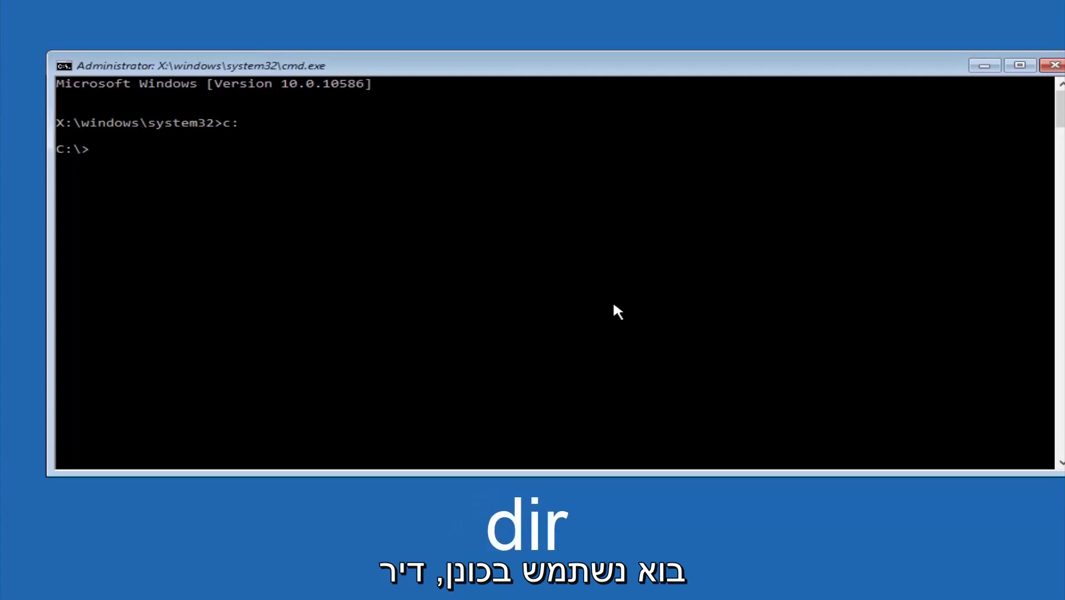
{"action": "type", "text": "dir"}
{"action": "key", "text": "Return"}
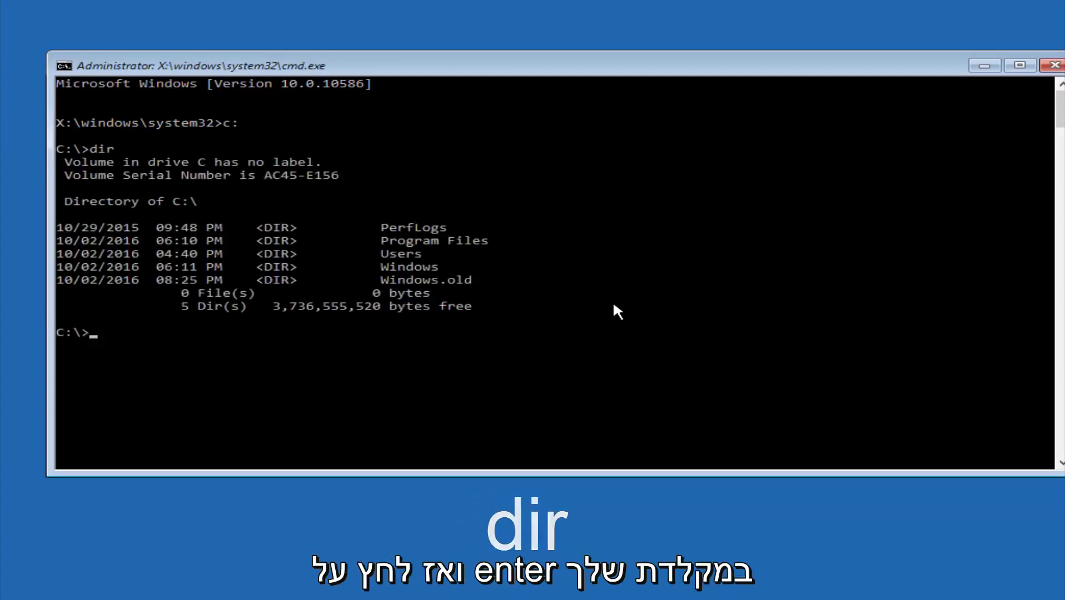
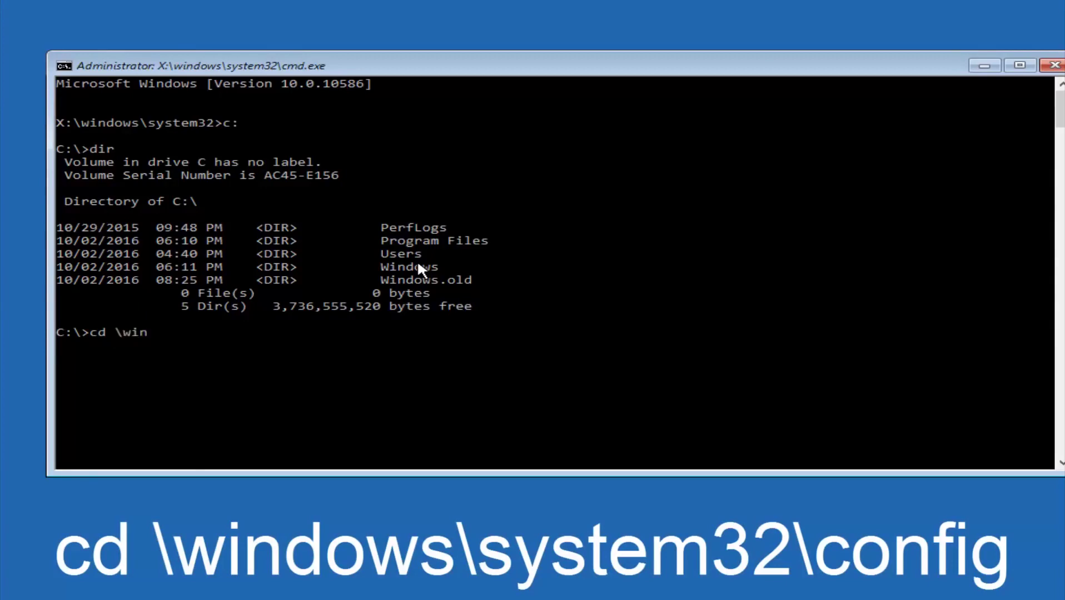
- Extend the change-directory path at the C: prompt to read cd \windows\
{"action": "type", "text": "dows\\system32\\config"}
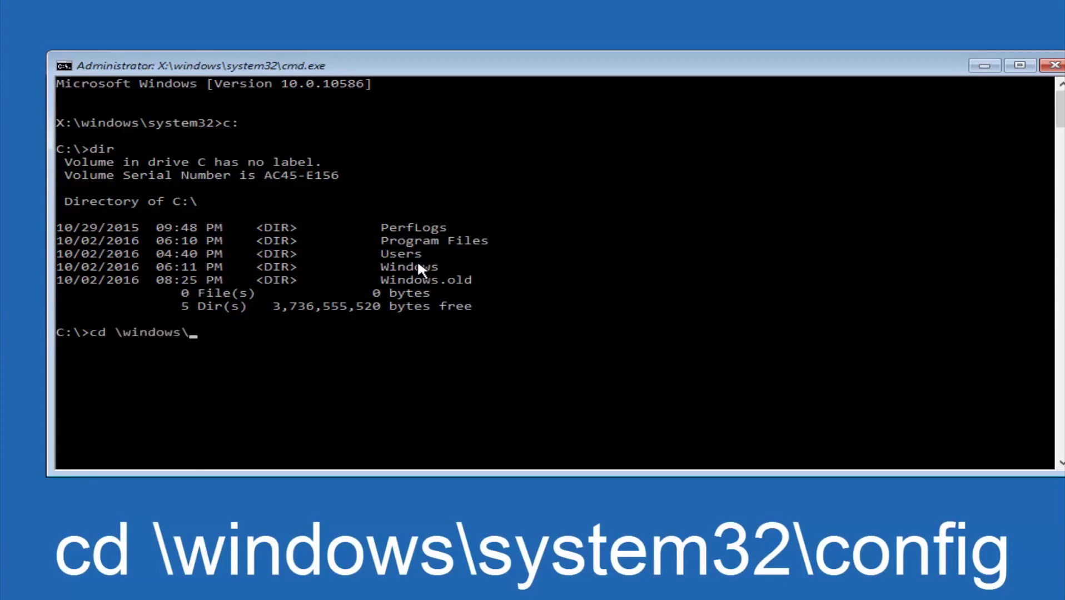
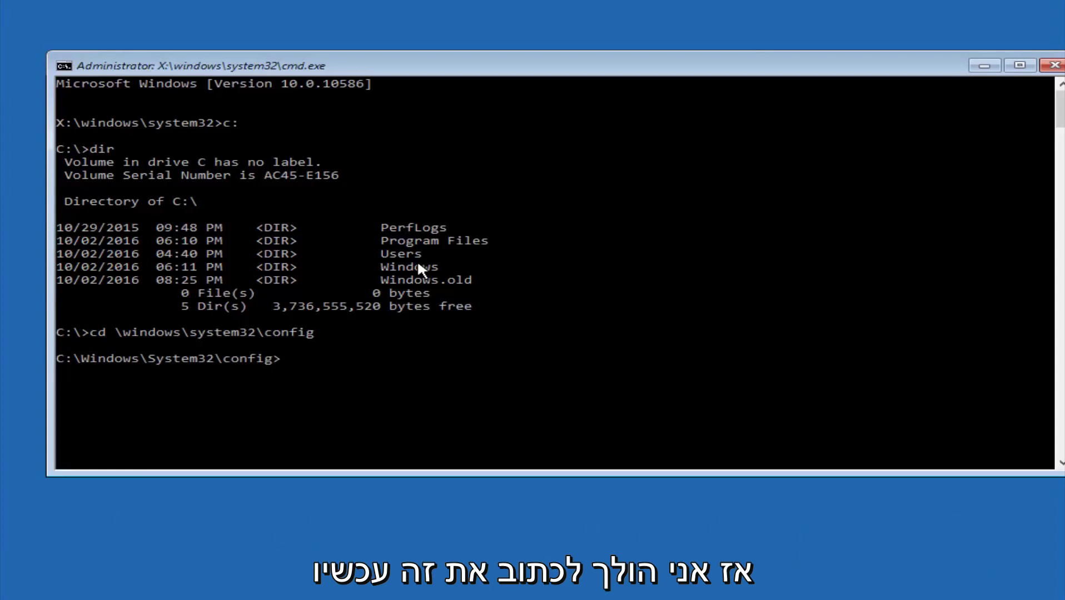
- Run md backup to create a backup folder under C:\Windows\System32\config
{"action": "type", "text": "md backup"}
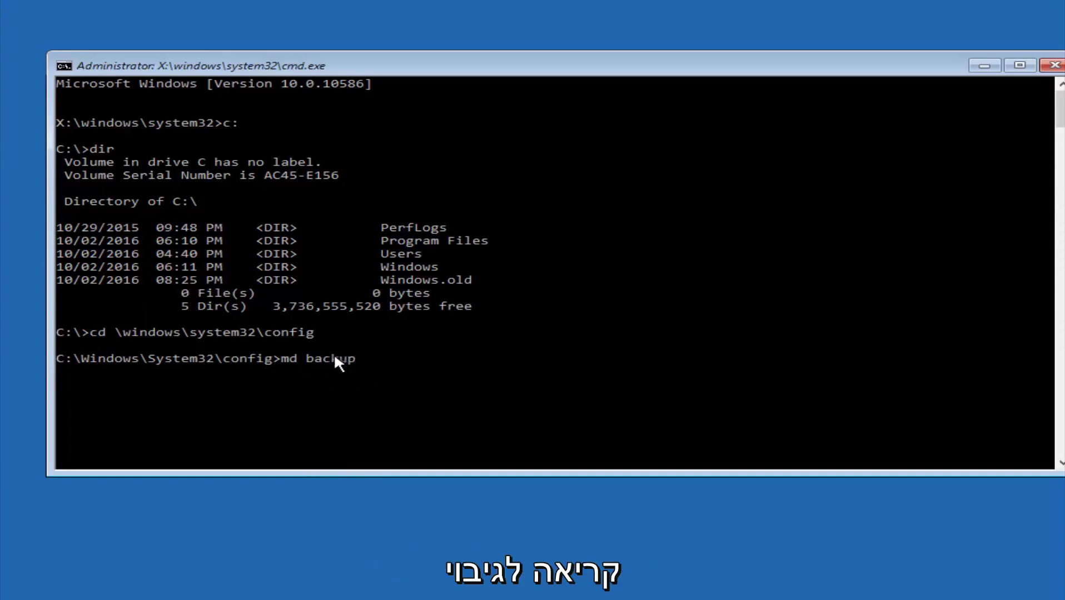
{"action": "key", "text": "Return"}
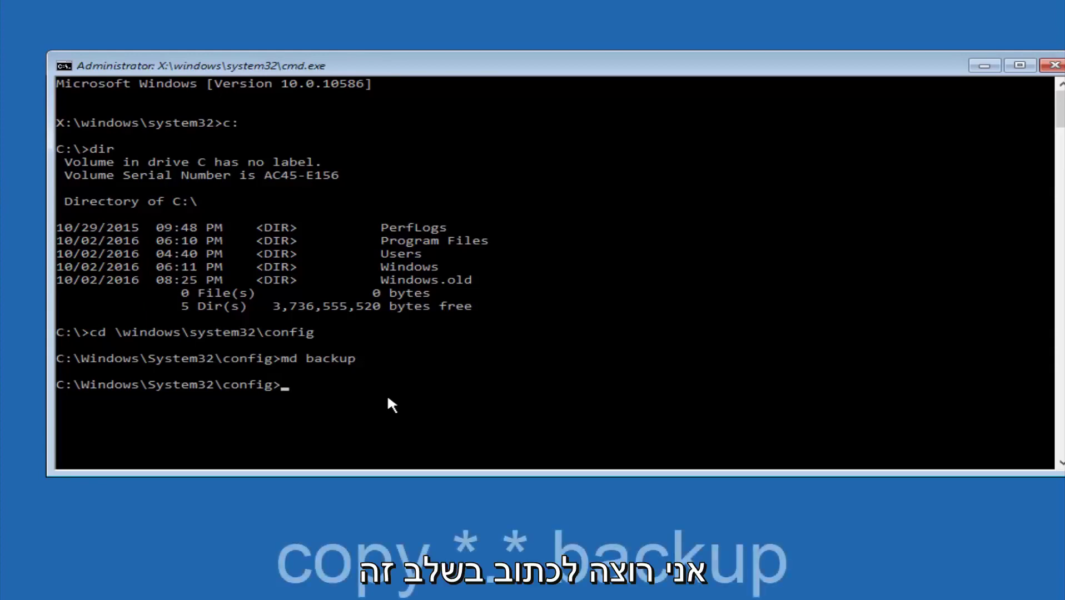
- Run copy *.* backup to duplicate every config file, including SAM and SOFTWARE, into backup
{"action": "type", "text": "copy "}
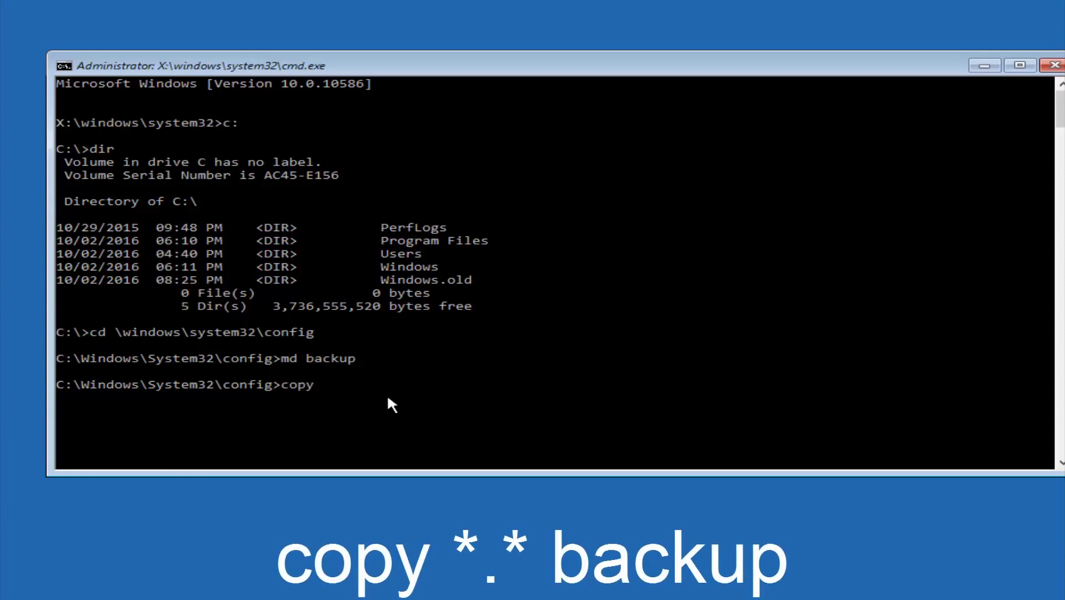
{"action": "type", "text": "*.* backup"}
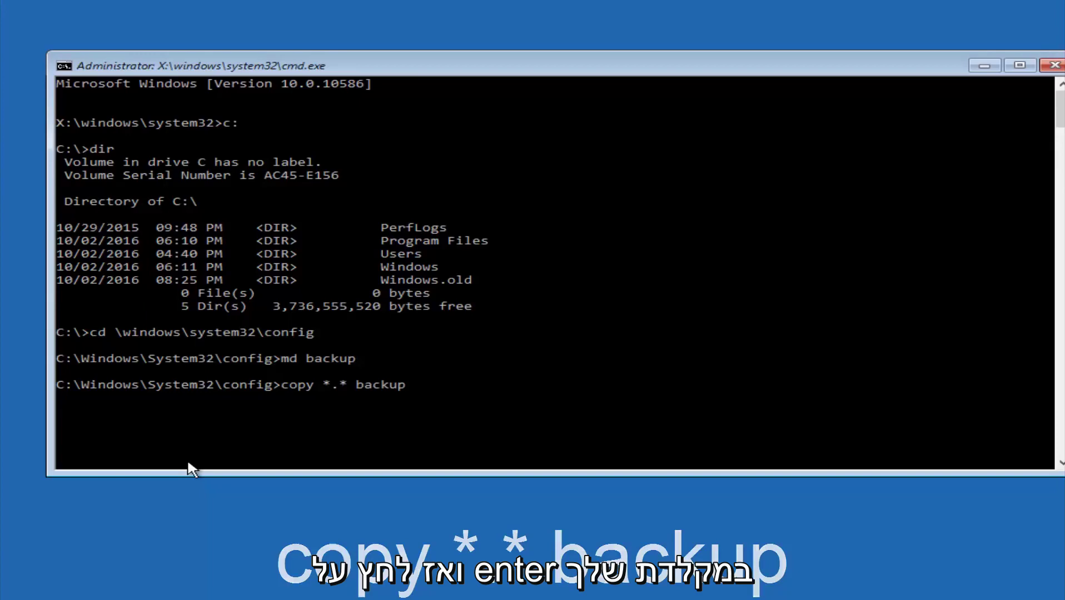
{"action": "key", "text": "Return"}
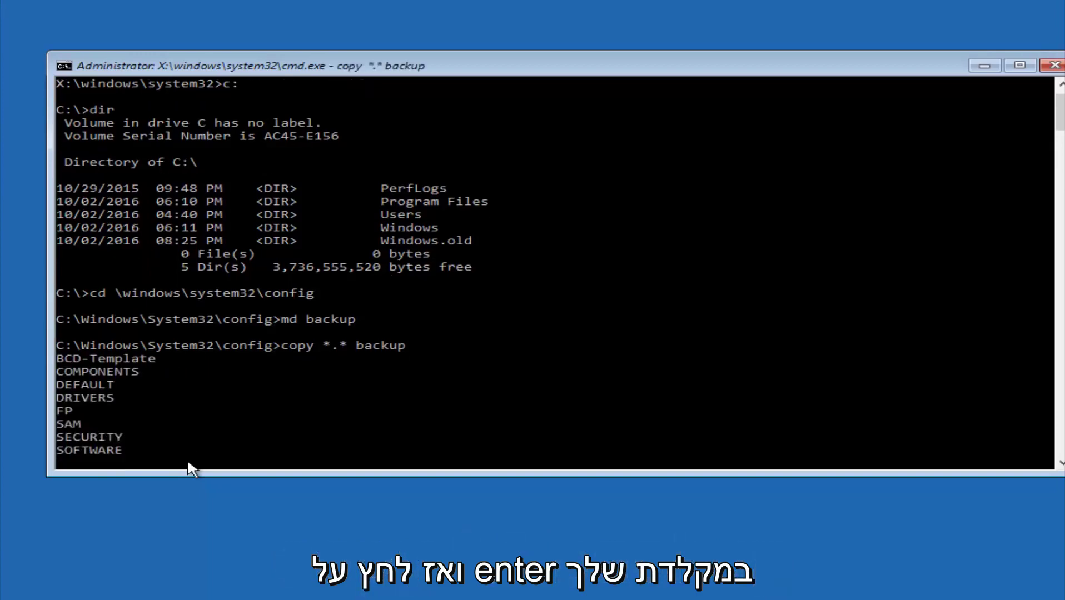
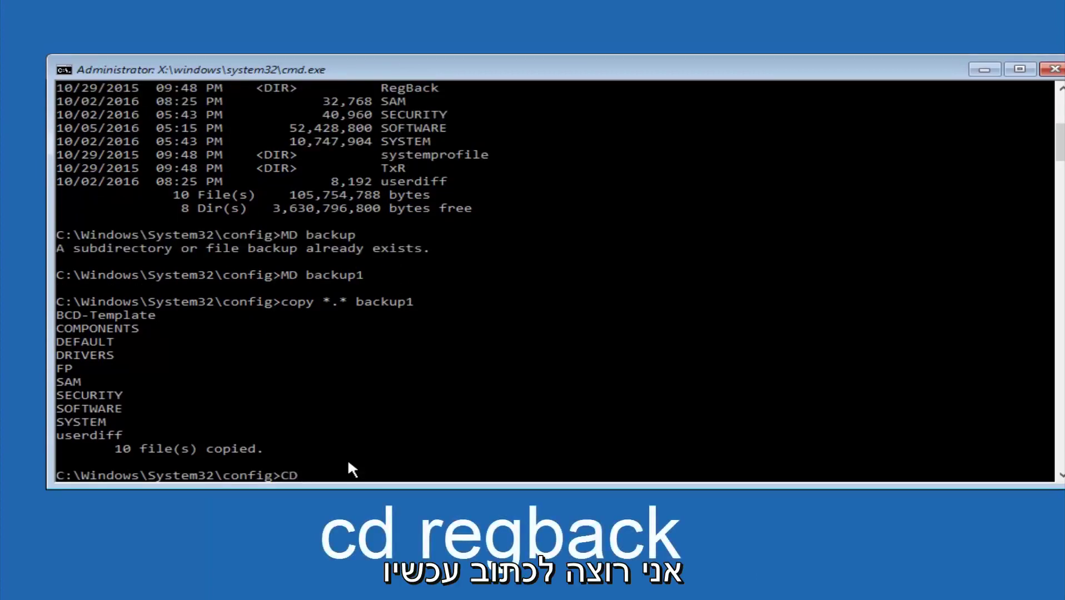
- Change the working directory from config into the RegBack subfolder with CD regback
{"action": "type", "text": "regback"}
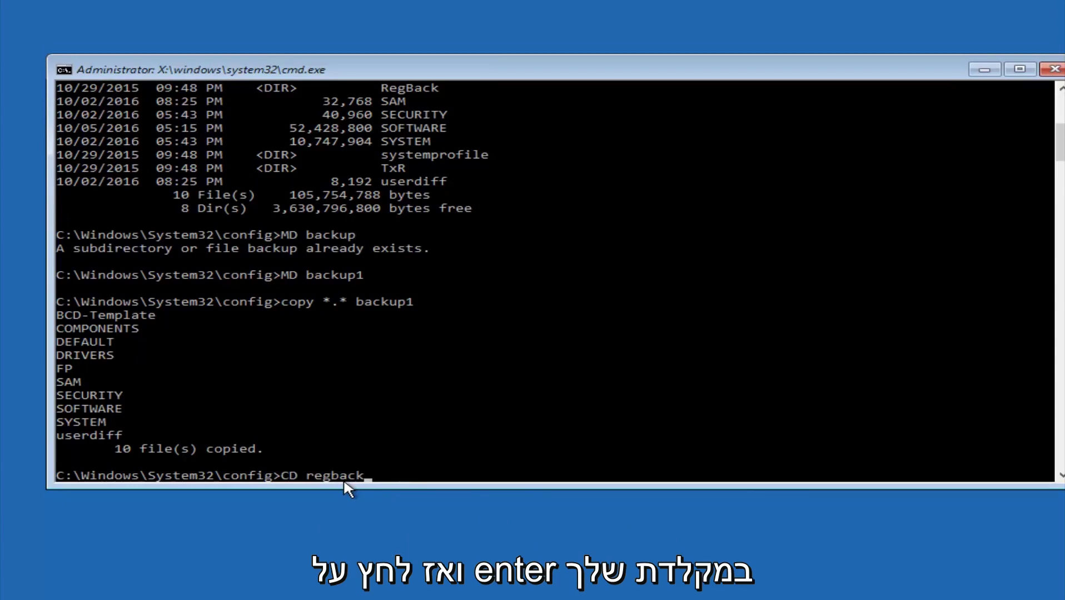
{"action": "key", "text": "Return"}
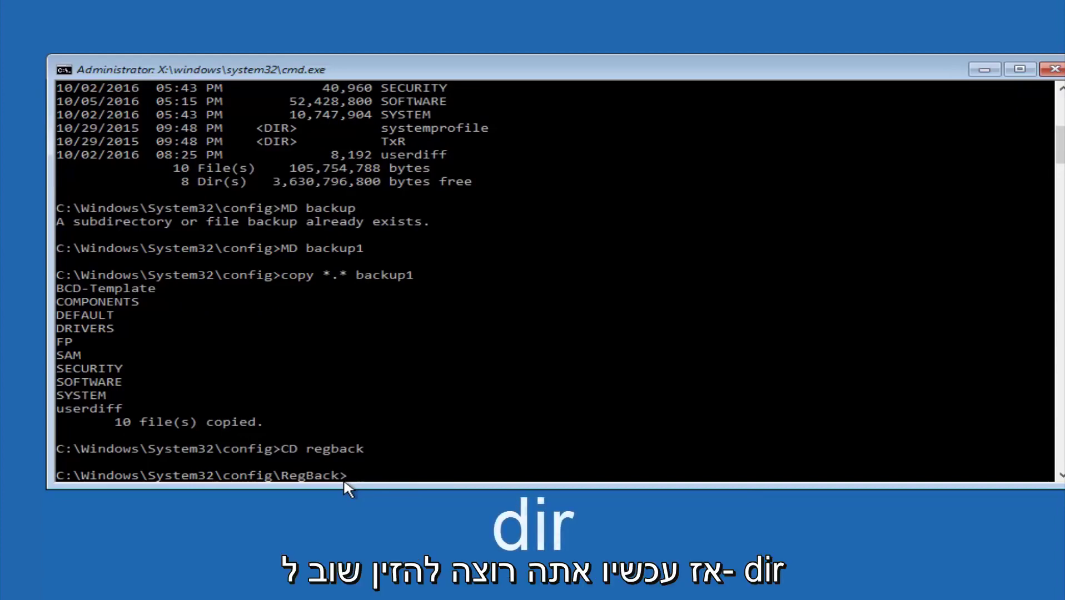
- List RegBack with dir, showing DEFAULT, SAM, SECURITY, SOFTWARE and SYSTEM at 0 bytes
{"action": "type", "text": "dir"}
{"action": "key", "text": "Return"}
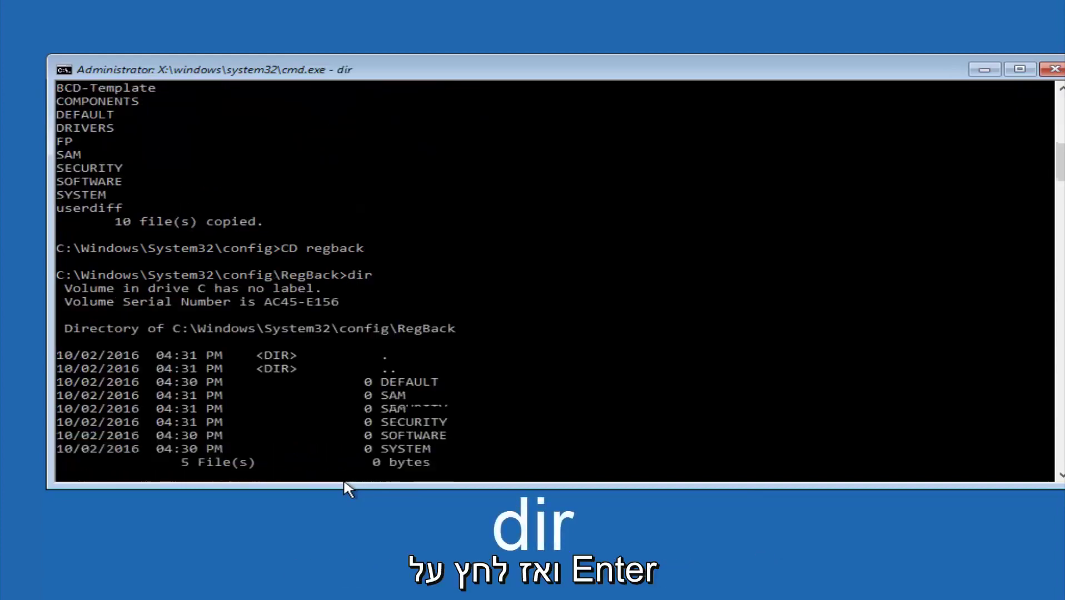
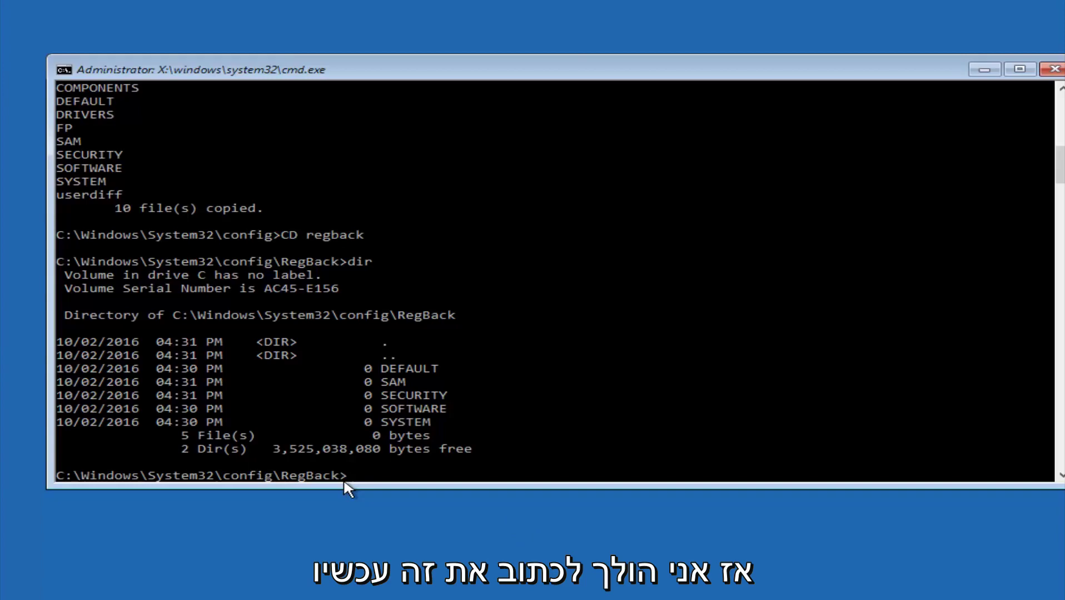
- Begin typing the copy command at the RegBack prompt
{"action": "type", "text": "copy"}
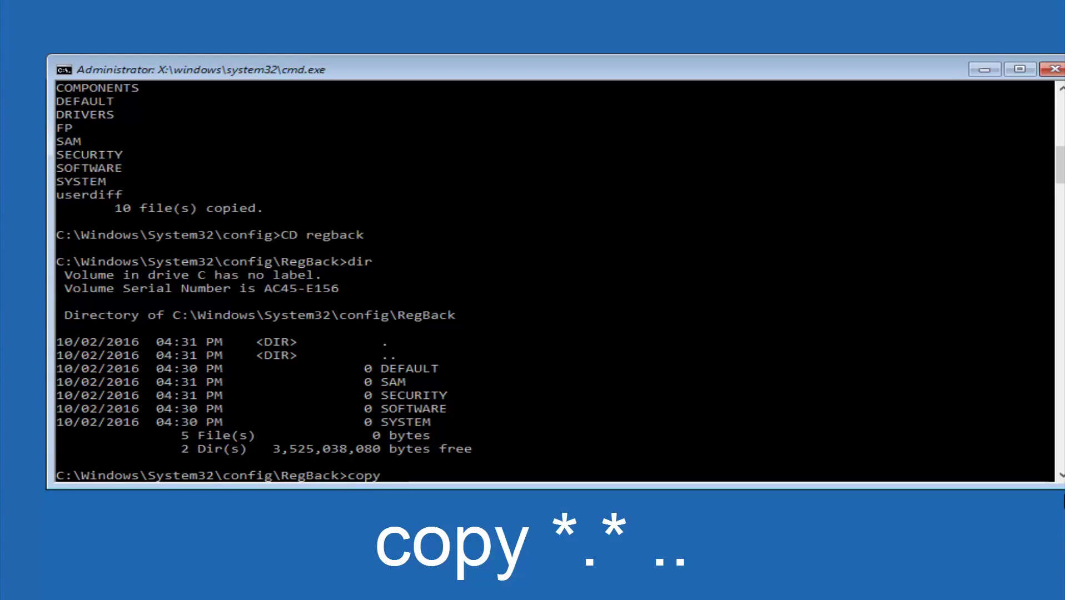
- Run 'copy *.* ..' to copy all RegBack files into the parent config folder
{"action": "left_click", "coordinate": [396, 480]}
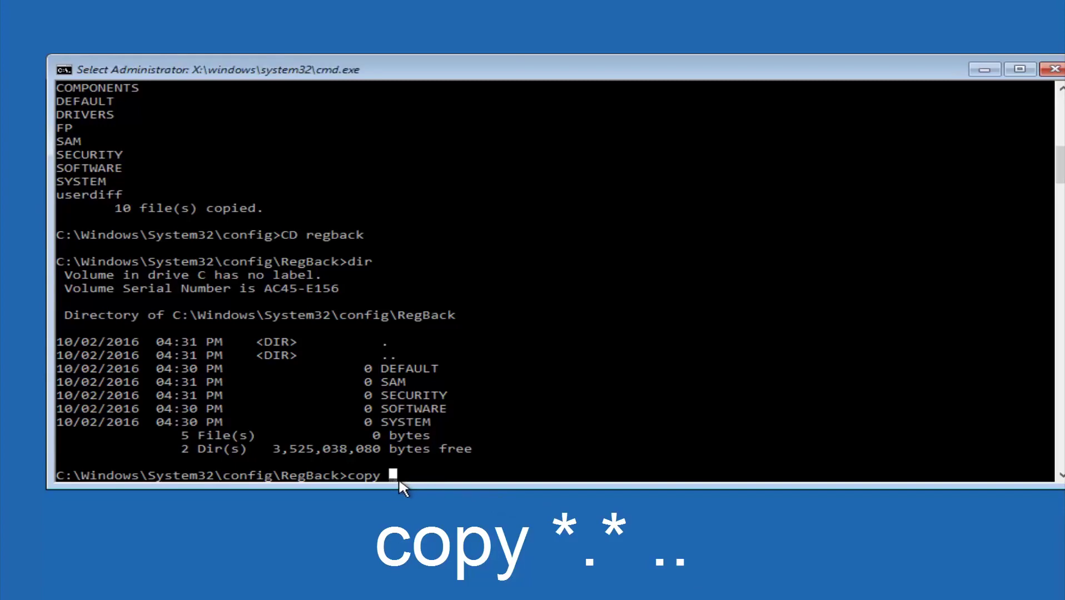
{"action": "type", "text": "*"}
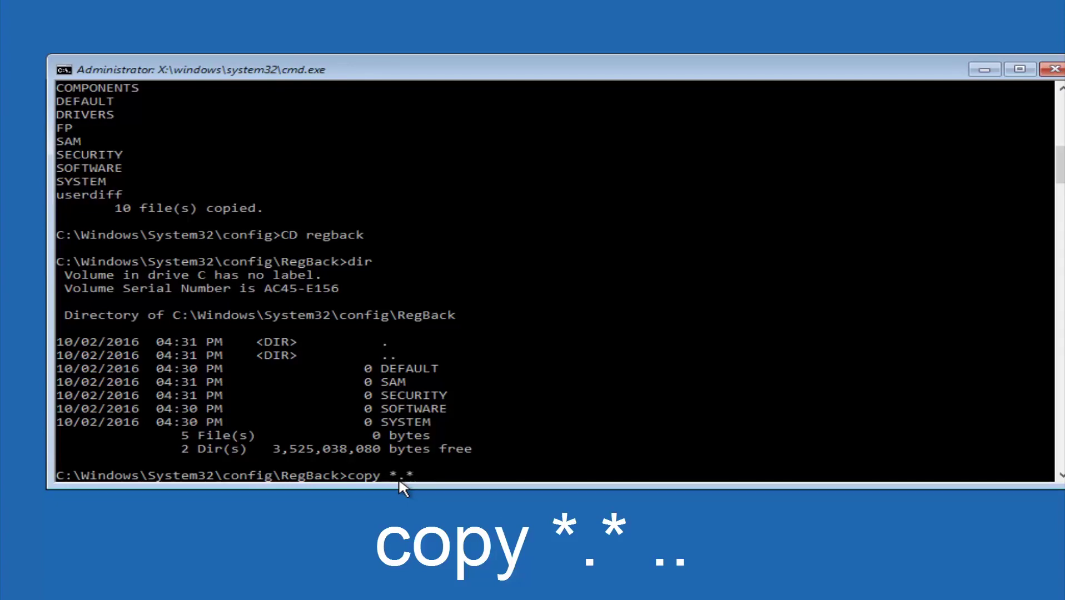
{"action": "type", "text": ".."}
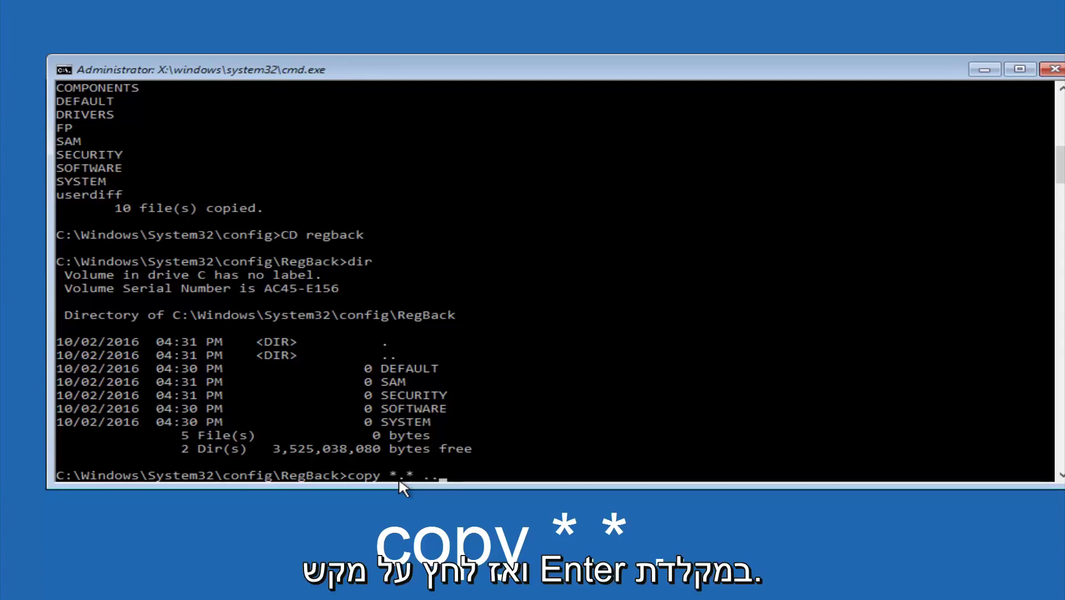
{"action": "key", "text": "Return"}
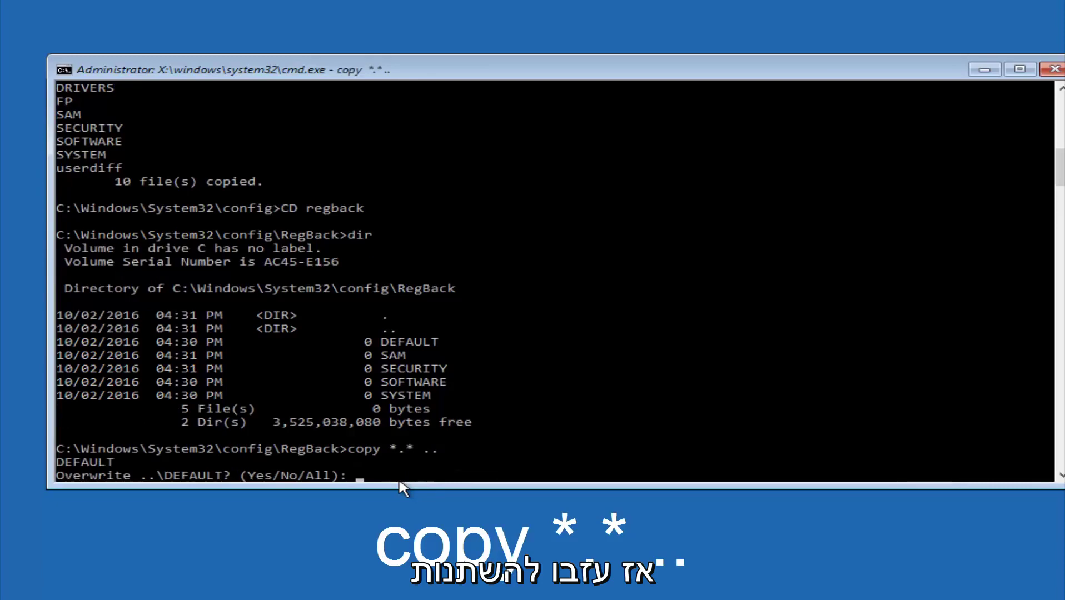
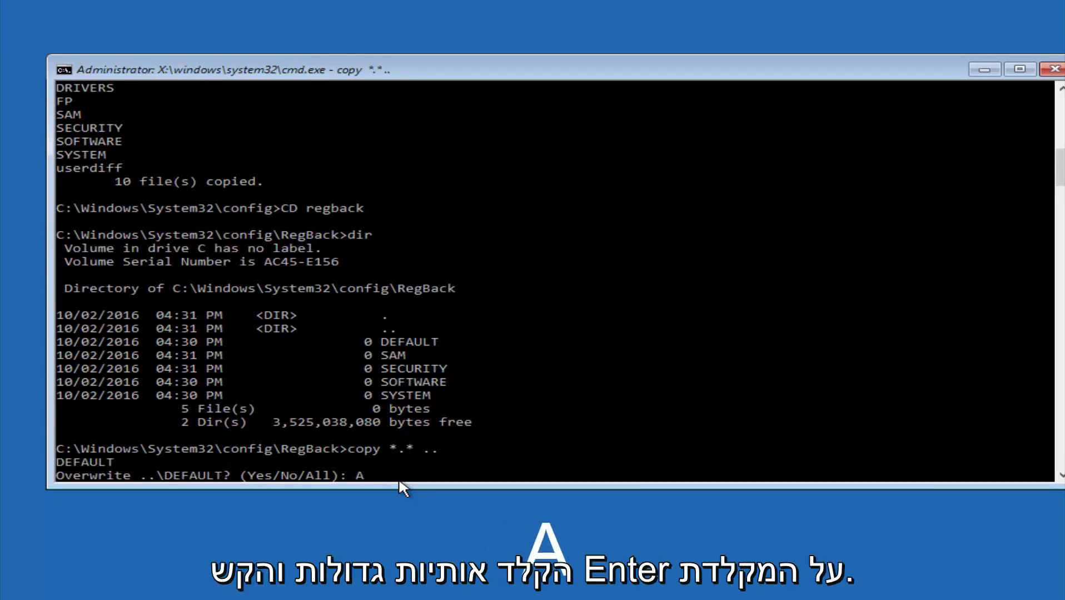
- Confirm 'All' at the overwrite prompt so DEFAULT, SAM, SECURITY, SOFTWARE and SYSTEM replace the config files
{"action": "key", "text": "Return"}
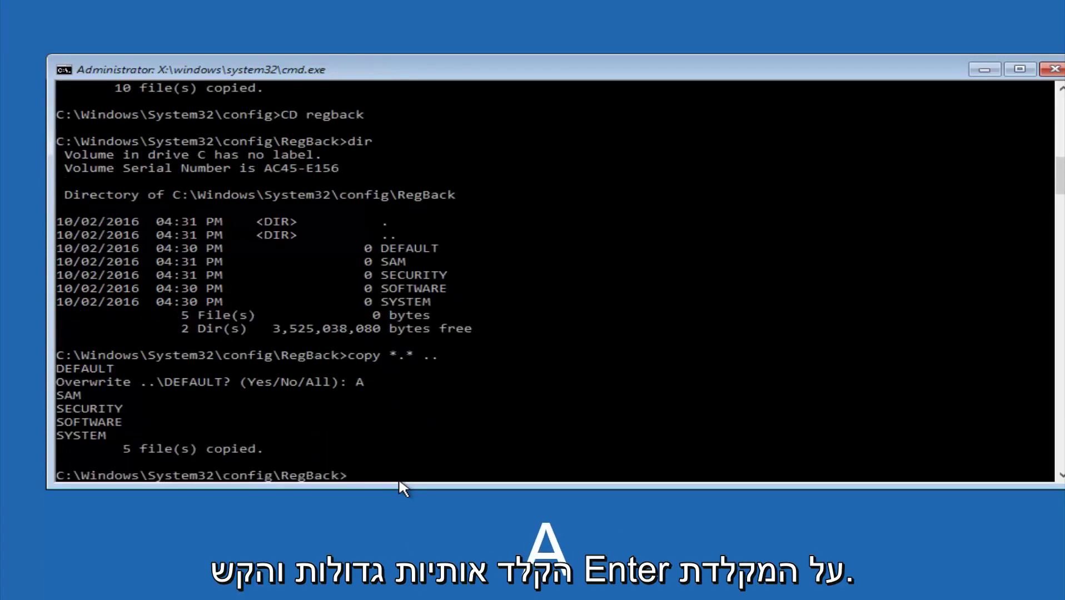